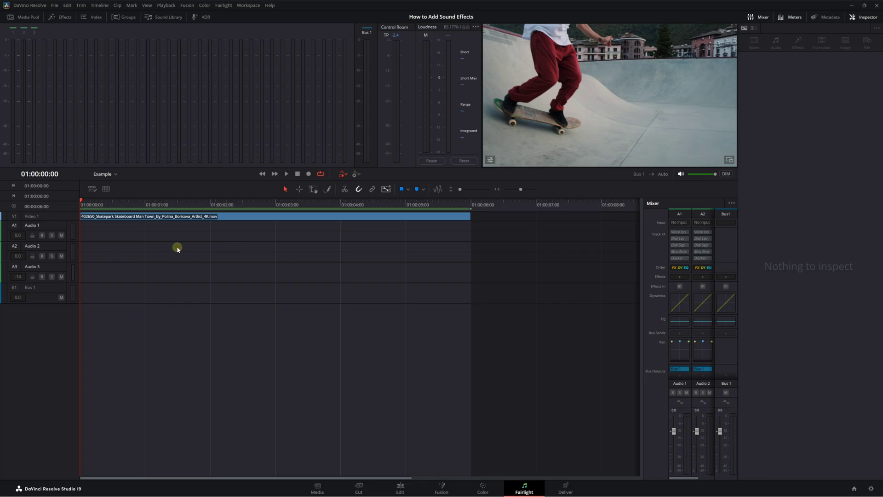
Step: Open the Sound Library, filter by All Fields, and show the Local Database source choice
{"action": "left_click", "coordinate": [154, 17]}
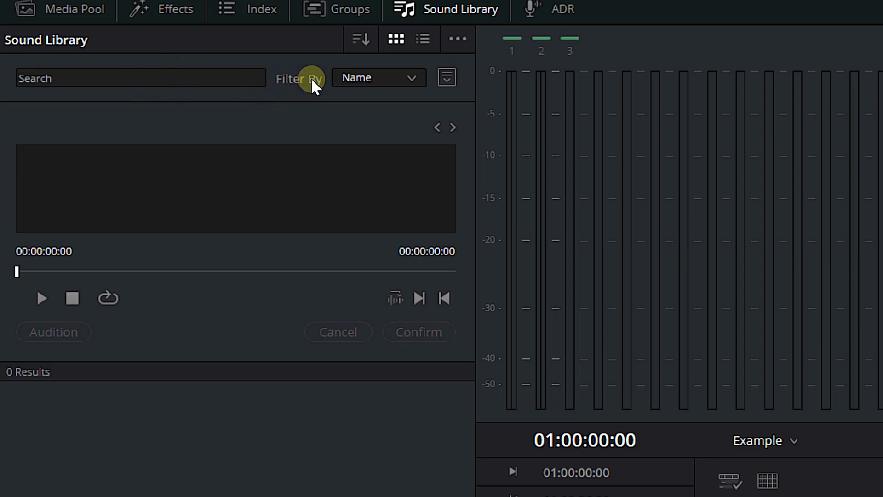
{"action": "left_click", "coordinate": [379, 76]}
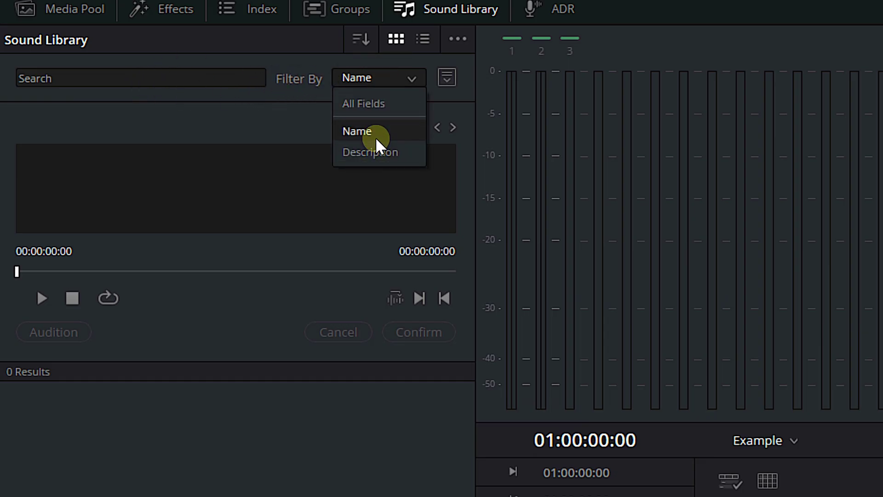
{"action": "left_click", "coordinate": [368, 105]}
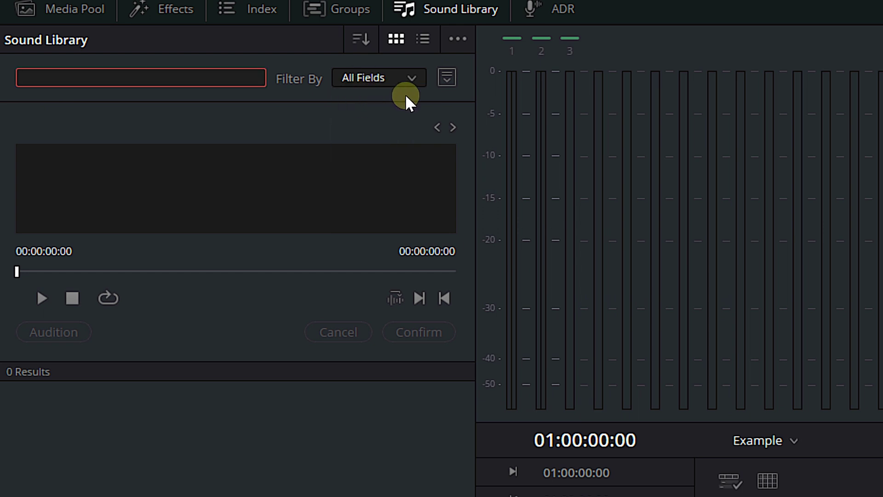
{"action": "left_click", "coordinate": [445, 78]}
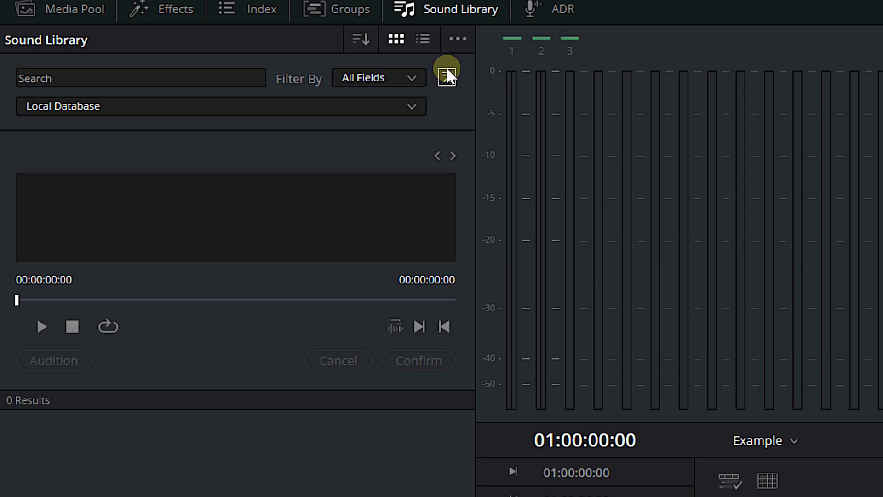
{"action": "left_click", "coordinate": [409, 104]}
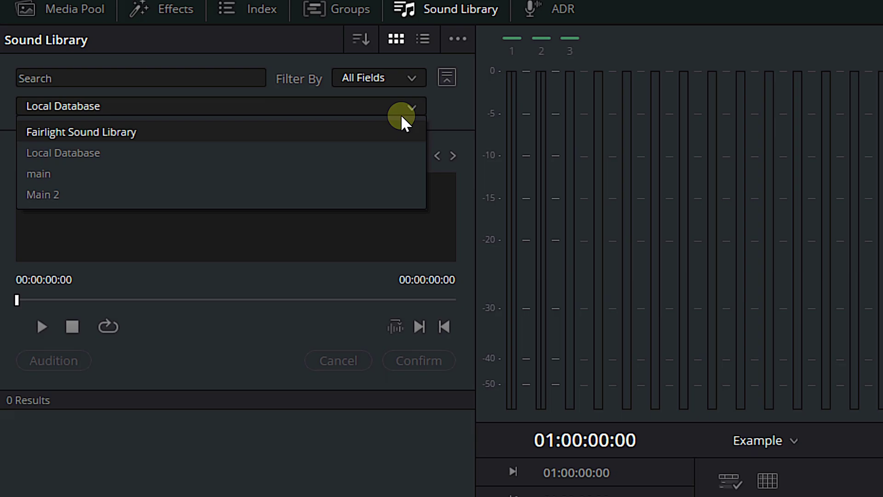
{"action": "left_click", "coordinate": [77, 133]}
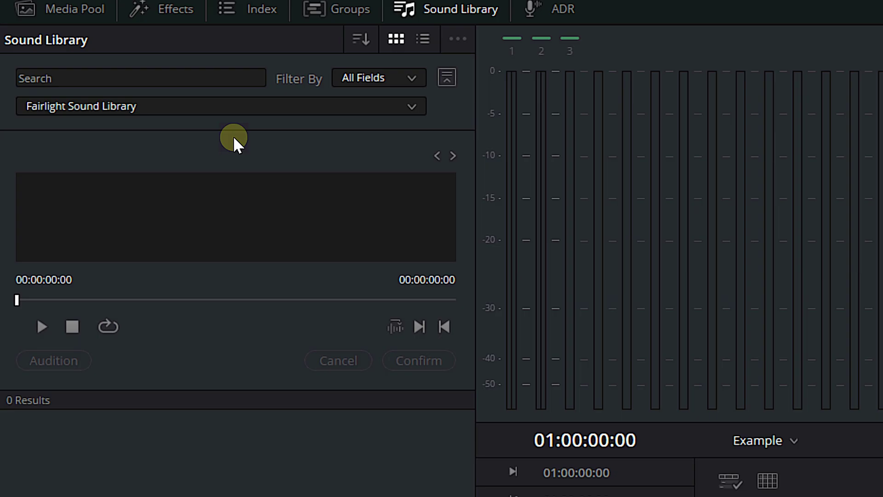
{"action": "left_click", "coordinate": [213, 105]}
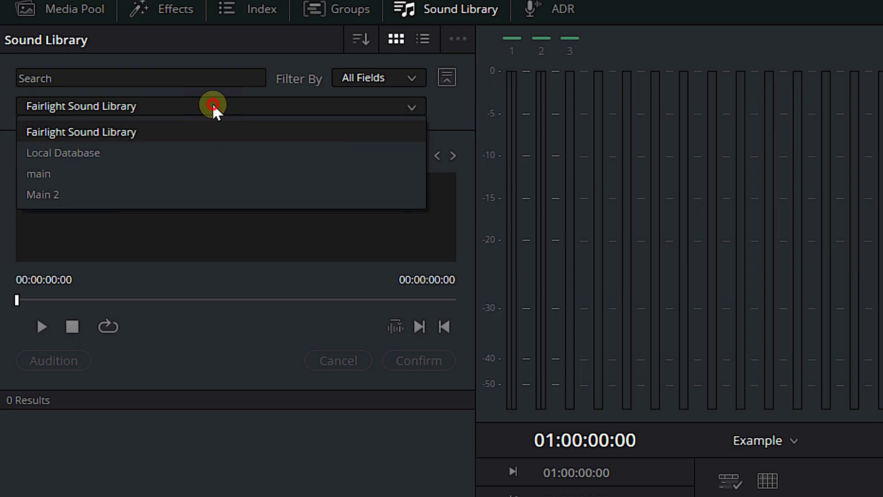
{"action": "left_click", "coordinate": [130, 150]}
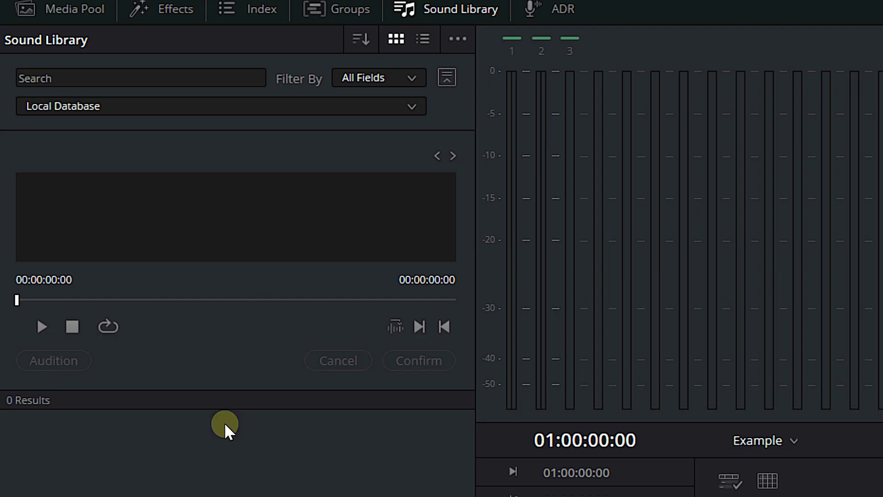
Step: Open the Sound Library options menu to view Add Library, then select the Audio 1 track
{"action": "left_click", "coordinate": [458, 38]}
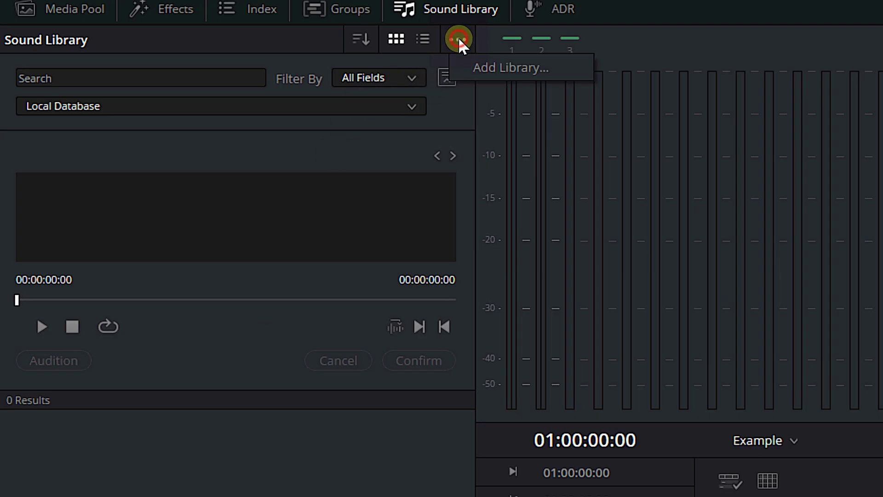
{"action": "left_click", "coordinate": [498, 67]}
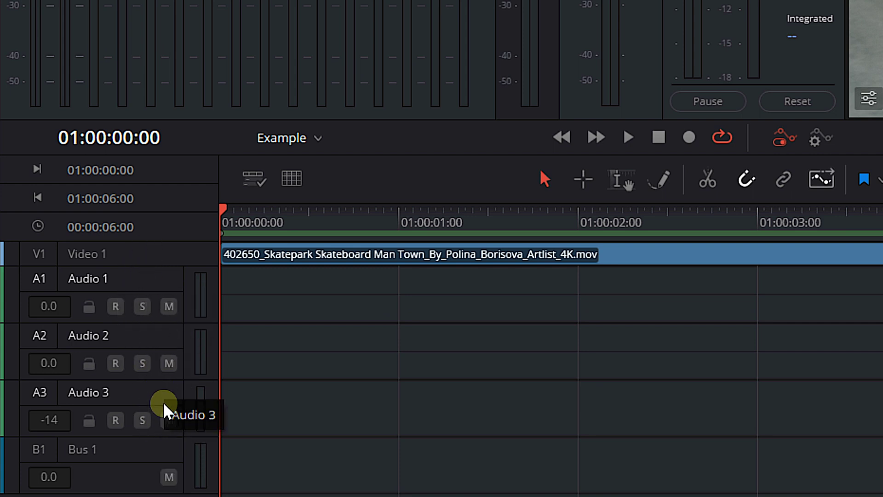
{"action": "left_click", "coordinate": [134, 281]}
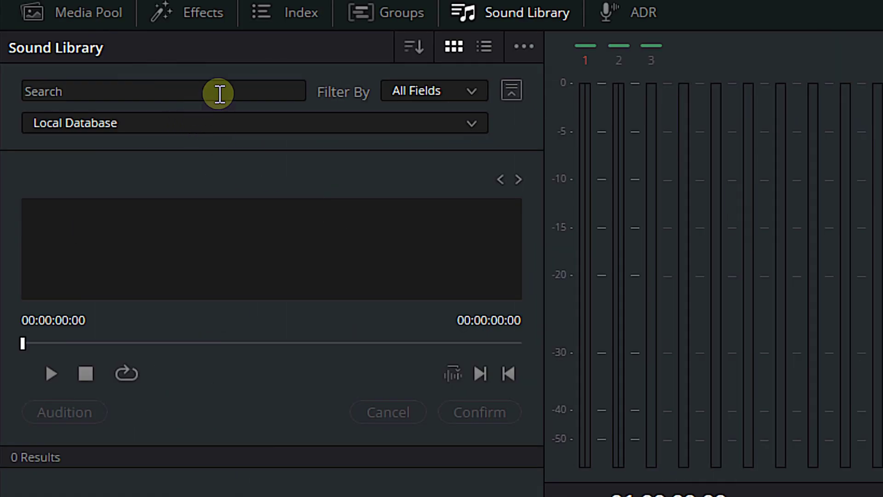
Step: Search 'skat', preview the MAD ROBOT skate park walla sound, and audition it onto Audio 1
{"action": "left_click", "coordinate": [219, 94]}
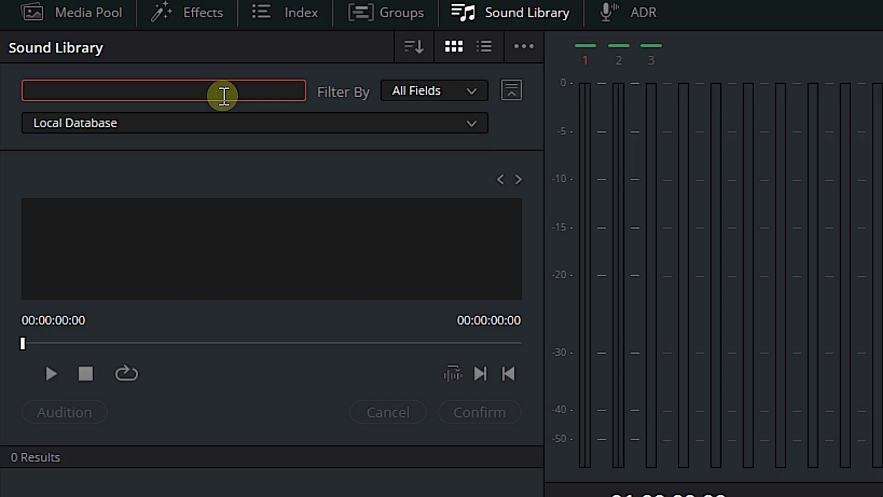
{"action": "type", "text": "skat"}
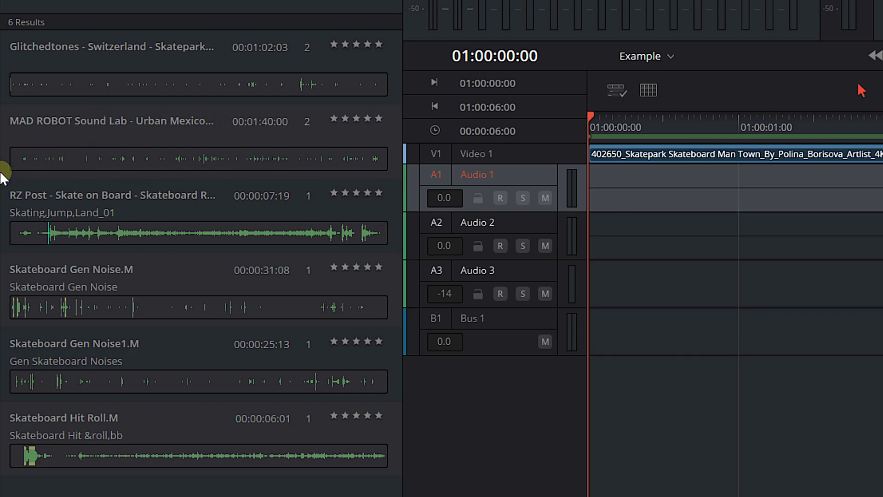
{"action": "left_click", "coordinate": [64, 123]}
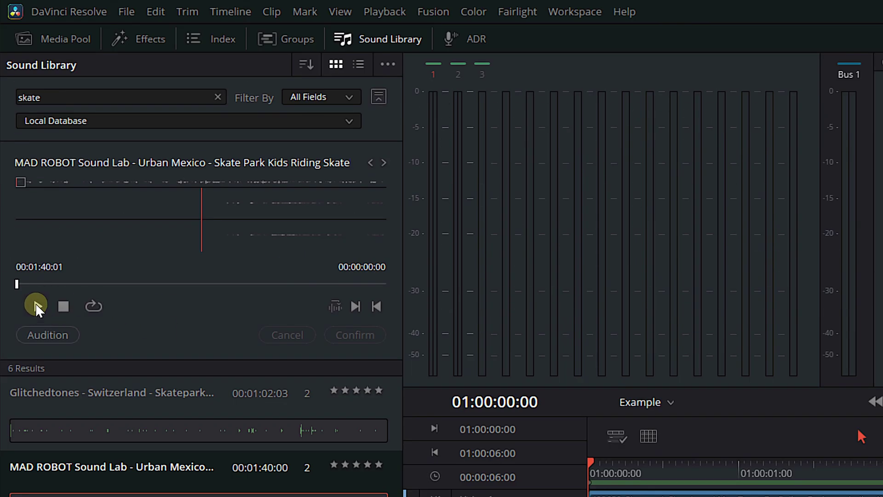
{"action": "left_click", "coordinate": [36, 305]}
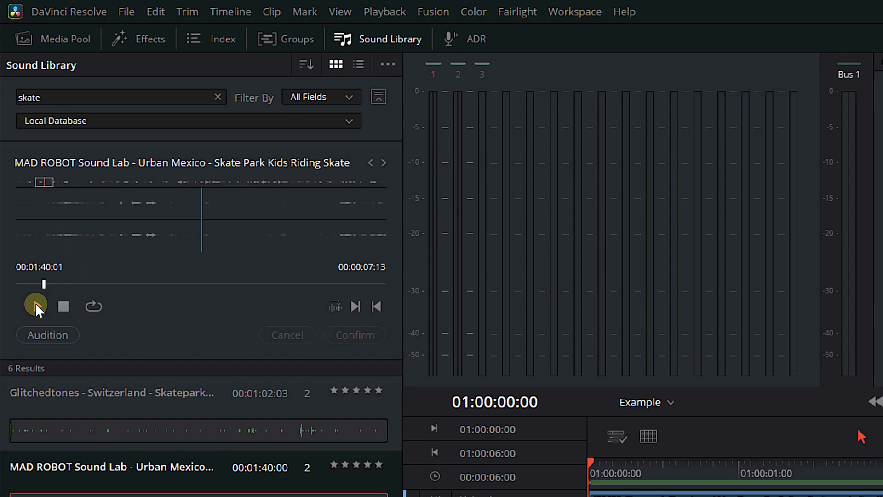
{"action": "left_click", "coordinate": [63, 306]}
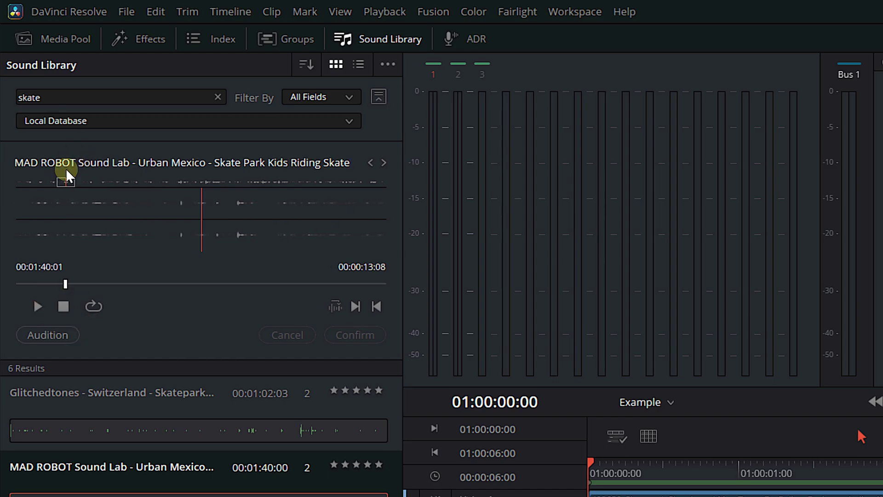
{"action": "left_click_drag", "start_coordinate": [62, 285], "coordinate": [8, 289]}
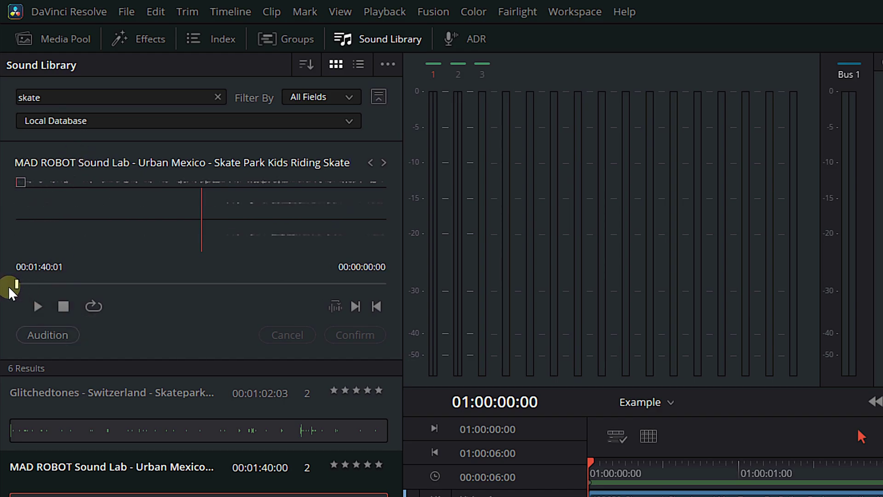
{"action": "left_click", "coordinate": [45, 332]}
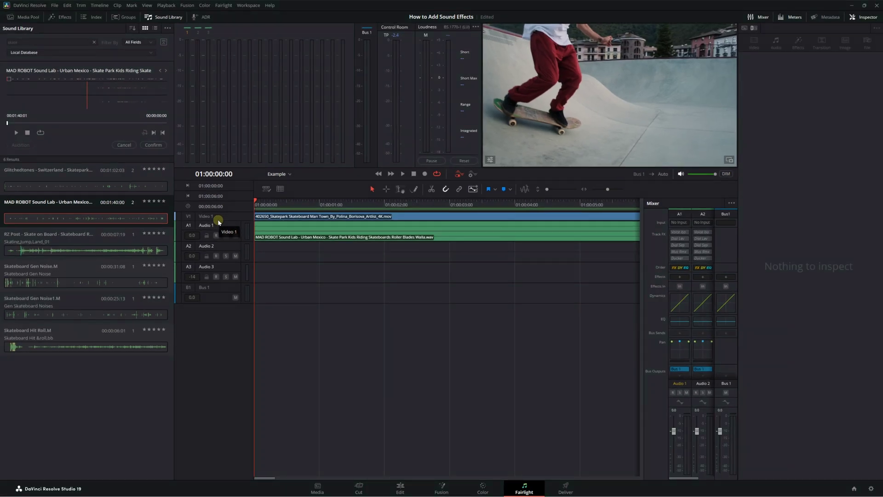
Step: Play back, confirm the MAD ROBOT sound on Audio 1, and make Audio 2 the destination
{"action": "key", "text": "space"}
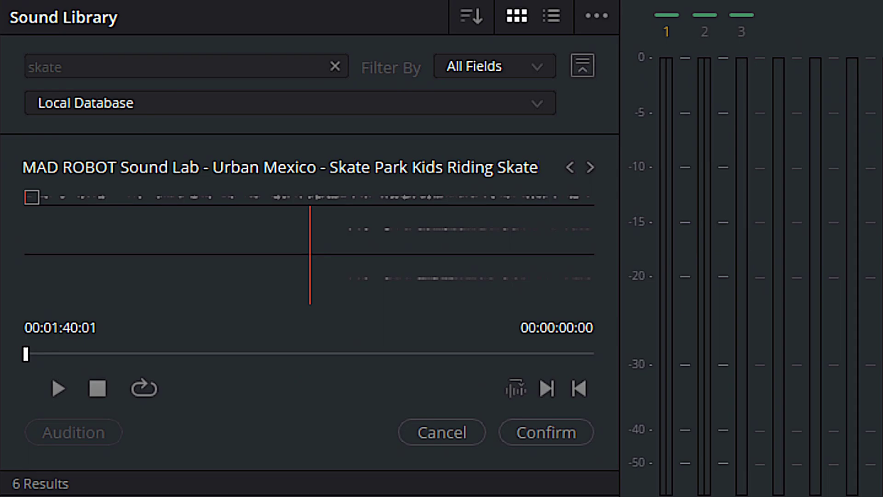
{"action": "left_click", "coordinate": [537, 440]}
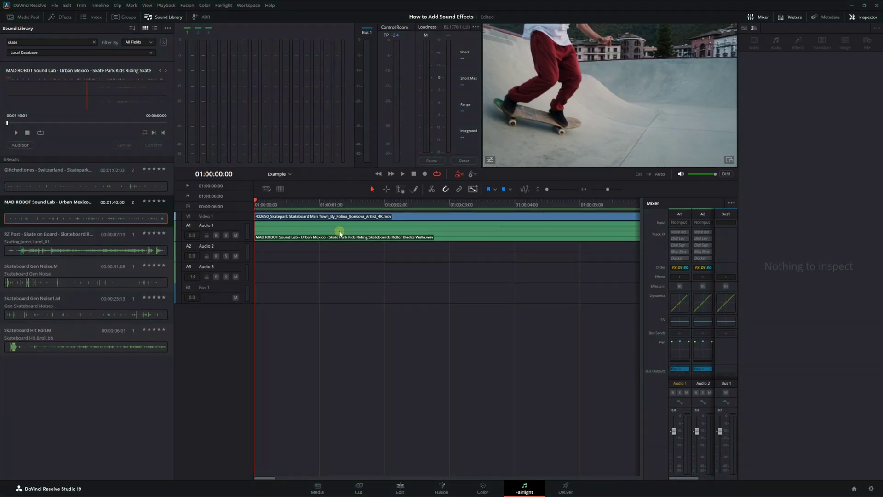
{"action": "left_click", "coordinate": [220, 249]}
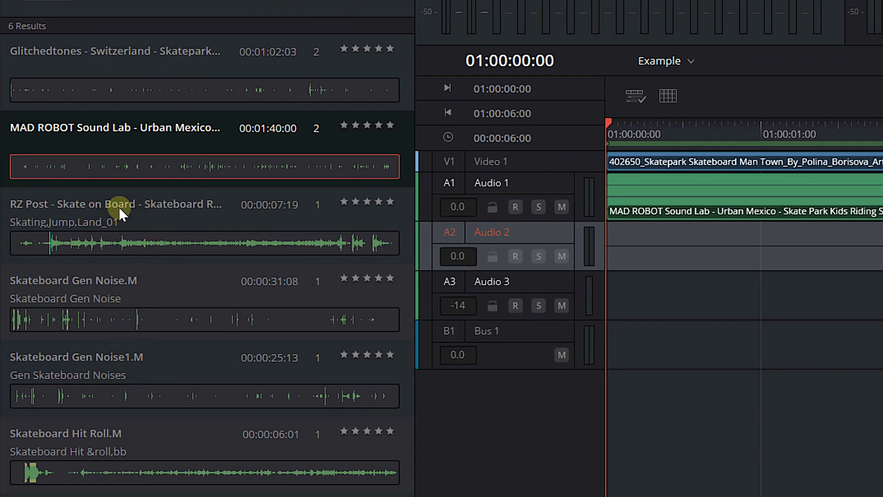
Step: Preview the Glitchedtones Switzerland skatepark skating sound and audition it onto Audio 2
{"action": "left_click", "coordinate": [146, 65]}
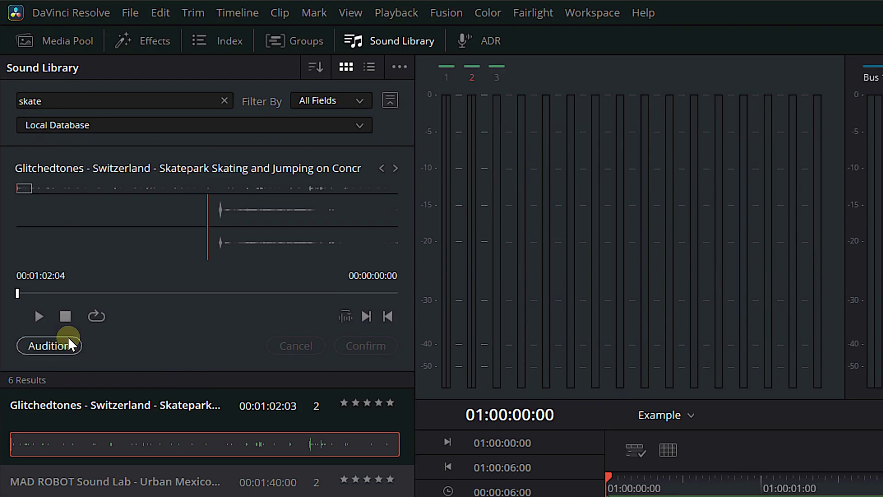
{"action": "left_click", "coordinate": [39, 317]}
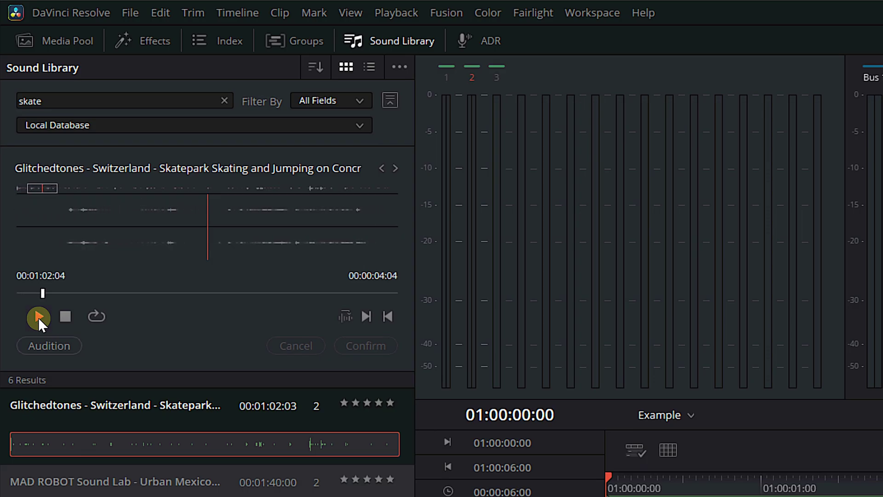
{"action": "left_click", "coordinate": [63, 316]}
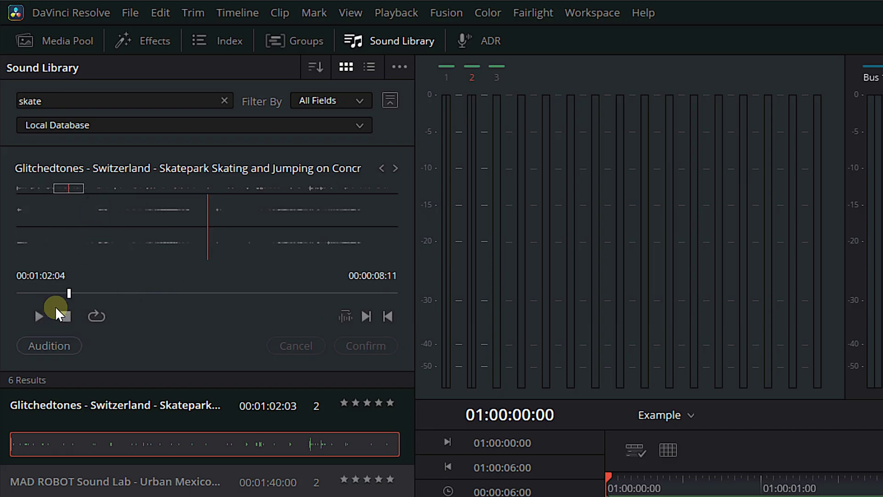
{"action": "left_click_drag", "start_coordinate": [67, 294], "coordinate": [9, 294]}
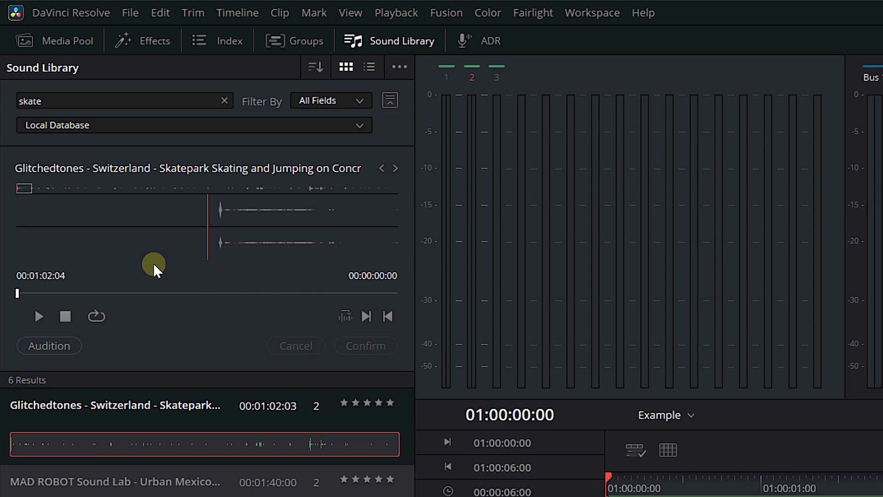
{"action": "left_click", "coordinate": [44, 346]}
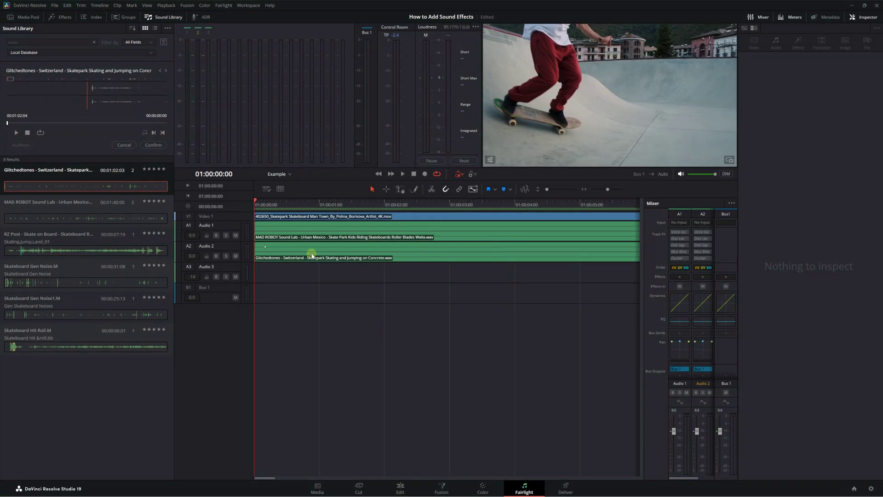
Step: Target Audio 3, rewind, and audition the RZ Post skate-on-board sound there
{"action": "key", "text": "space"}
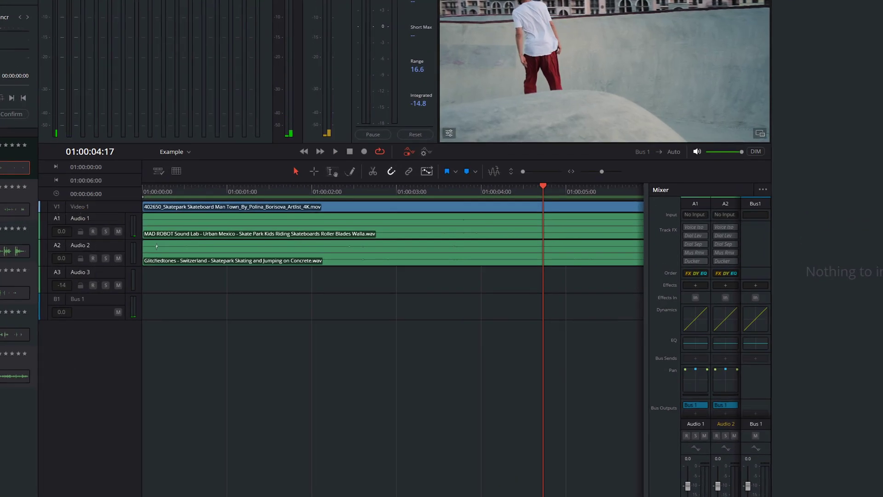
{"action": "left_click", "coordinate": [104, 273]}
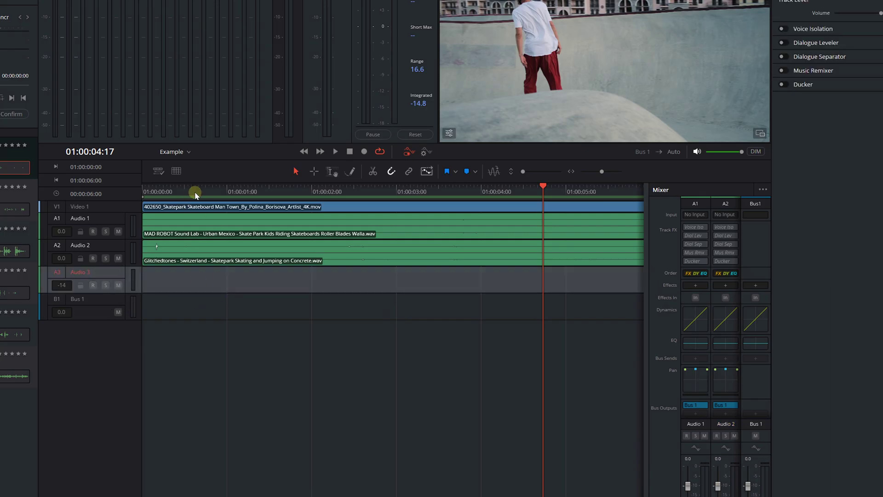
{"action": "key", "text": "j"}
{"action": "key", "text": "j"}
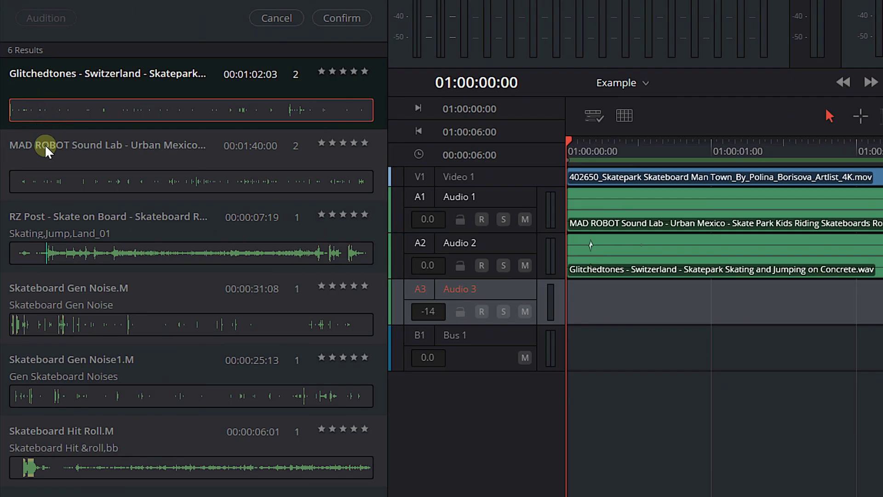
{"action": "left_click", "coordinate": [138, 223]}
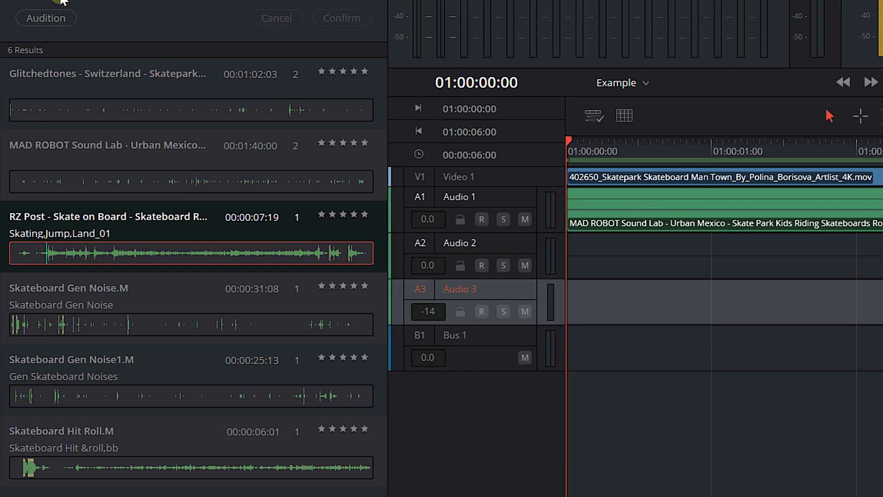
{"action": "left_click", "coordinate": [46, 18]}
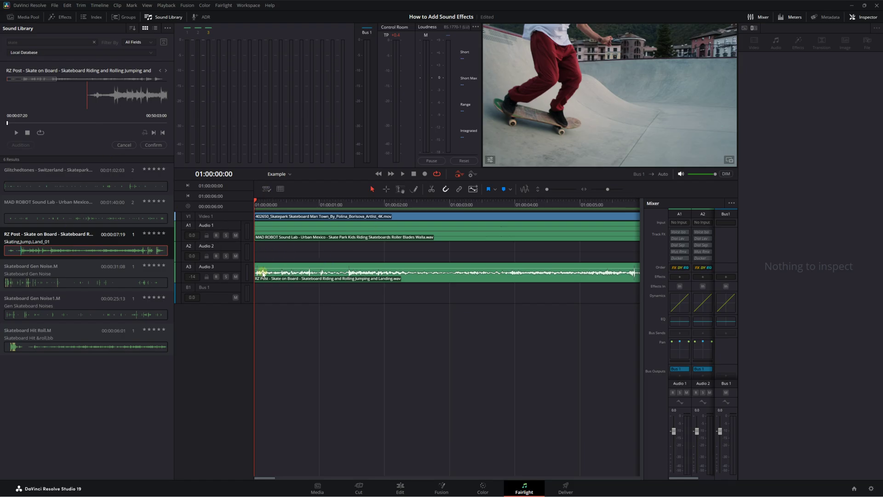
Step: Undo to restore Glitchedtones on Audio 2, drag RZ Post onto Audio 3, and confirm it after playback
{"action": "left_click", "coordinate": [221, 249]}
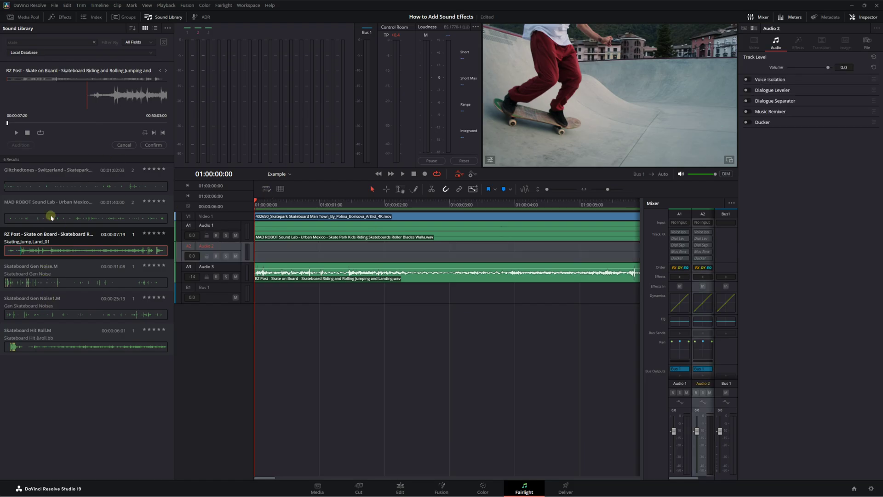
{"action": "key", "text": "ctrl+z"}
{"action": "key", "text": "ctrl+z"}
{"action": "left_click", "coordinate": [225, 273]}
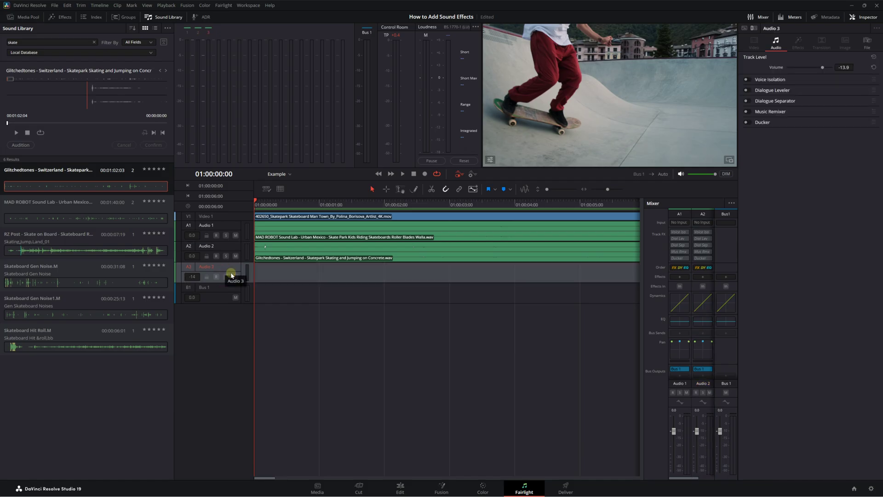
{"action": "left_click_drag", "start_coordinate": [72, 252], "coordinate": [256, 283]}
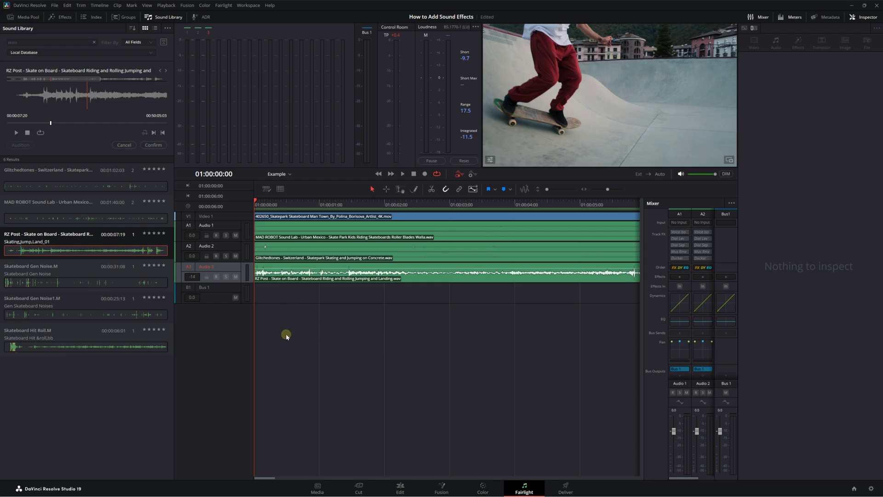
{"action": "left_click", "coordinate": [287, 365]}
{"action": "key", "text": "space"}
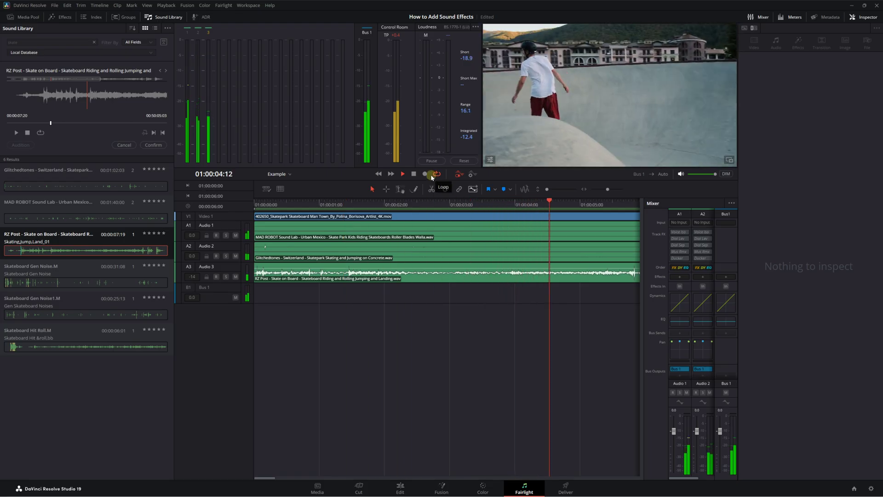
{"action": "left_click", "coordinate": [153, 145]}
Step: Jump to the timeline end and give the RZ Post skate-on-board sound five stars
{"action": "key", "text": "End"}
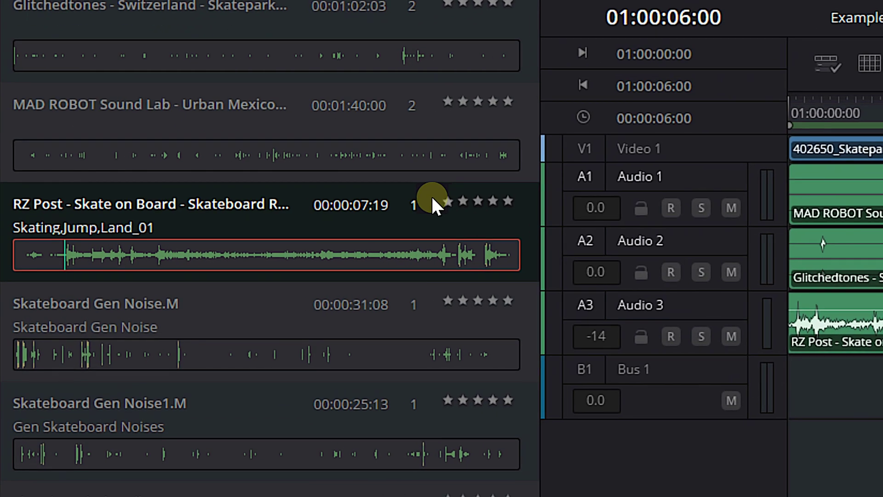
{"action": "left_click", "coordinate": [510, 202]}
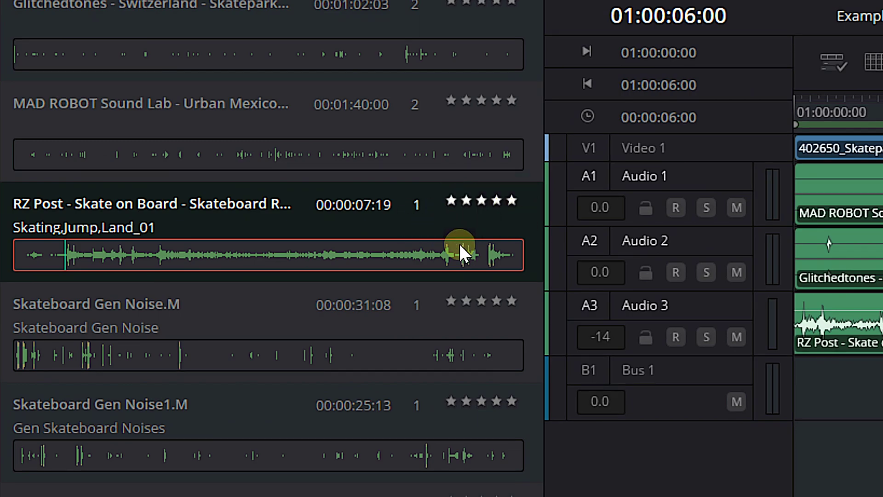